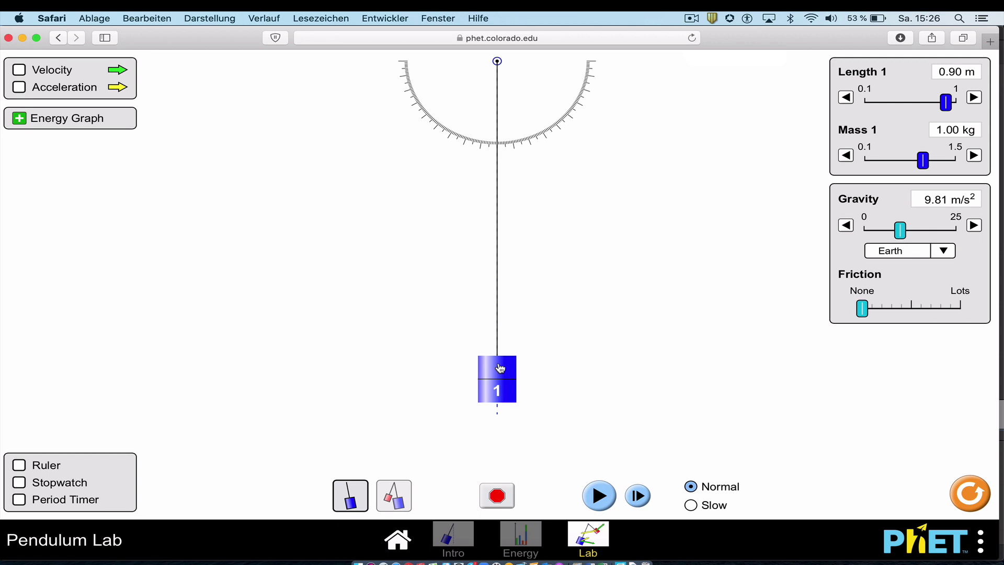
Label the bob's lowest point 'h = 0 m' and pull the pendulum out left to about -50°.
{"action": "left_click", "coordinate": [500, 369]}
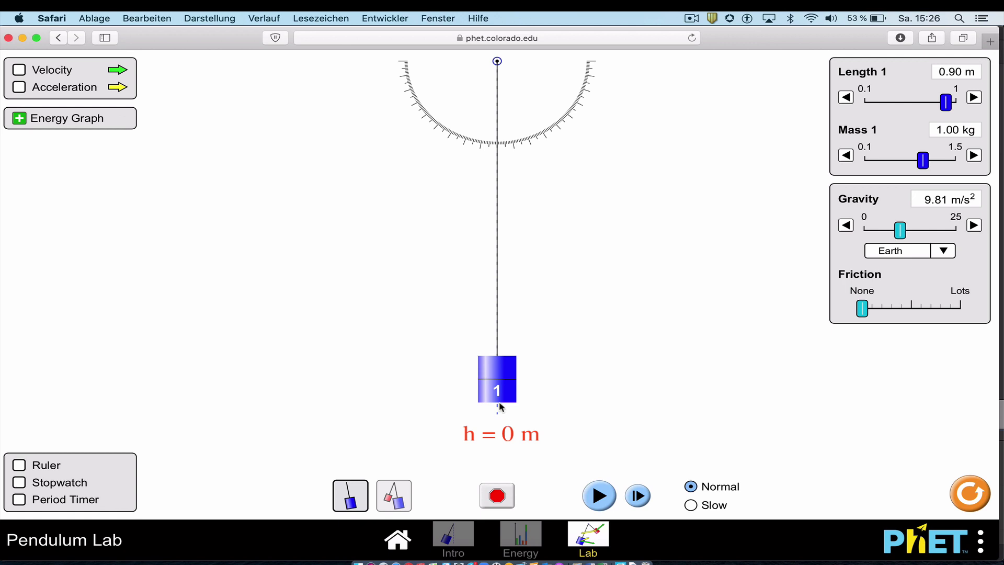
{"action": "left_click_drag", "start_coordinate": [499, 390], "coordinate": [181, 307]}
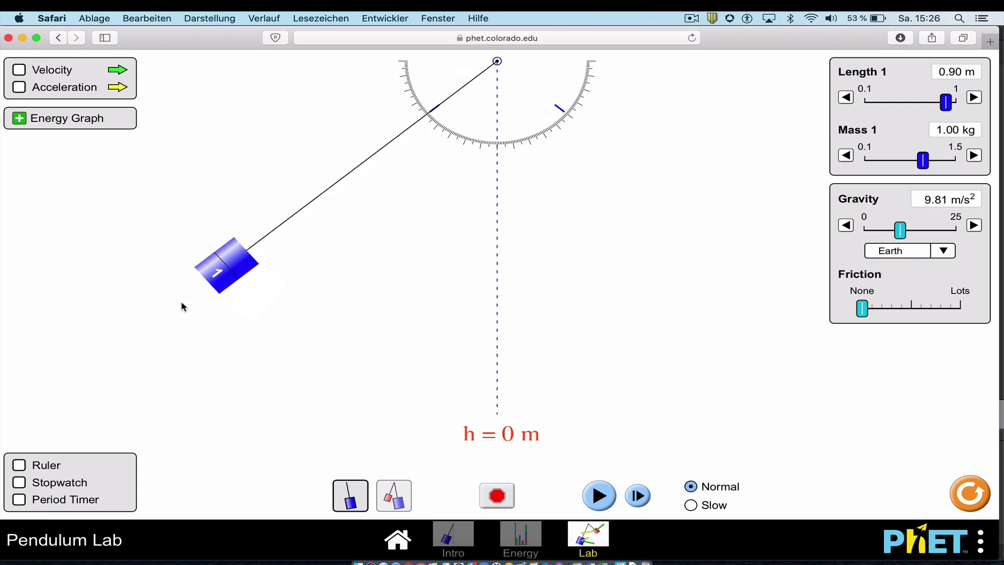
Release pendulum 1 to swing and display the green velocity arrow on the bob.
{"action": "left_click", "coordinate": [600, 496]}
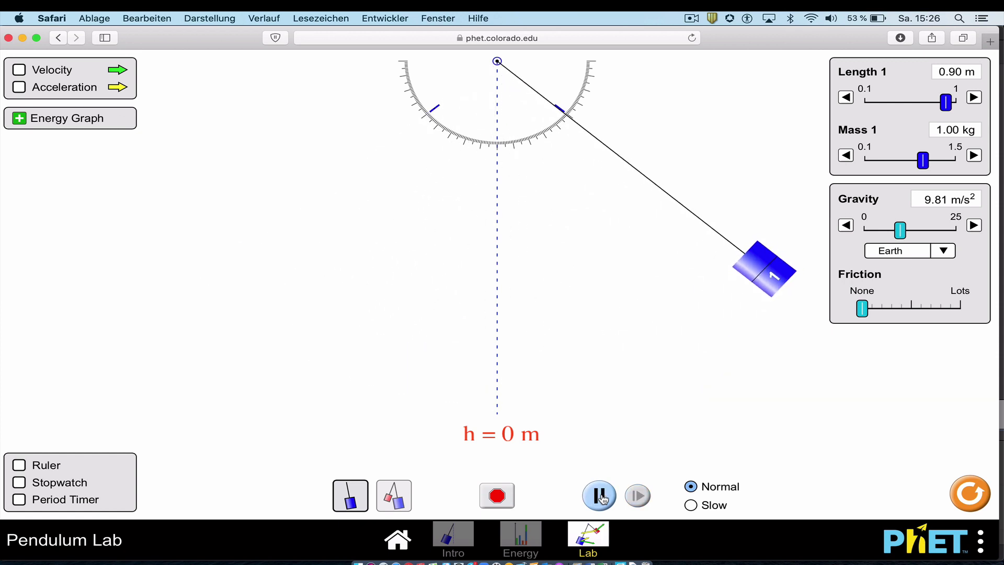
{"action": "left_click", "coordinate": [19, 71]}
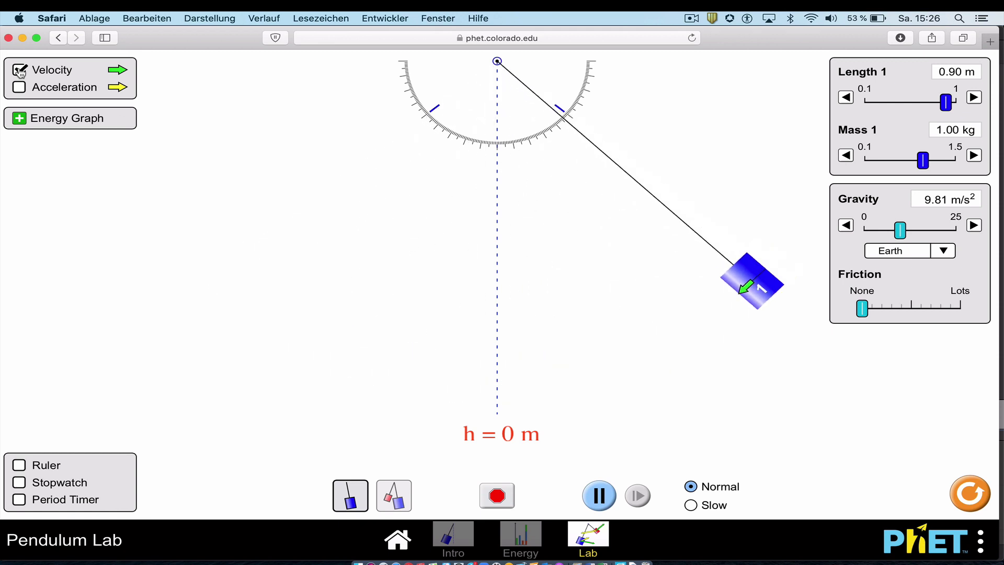
Expand the Mass 1 energy bar graph and set the simulation speed to Slow.
{"action": "left_click", "coordinate": [20, 118]}
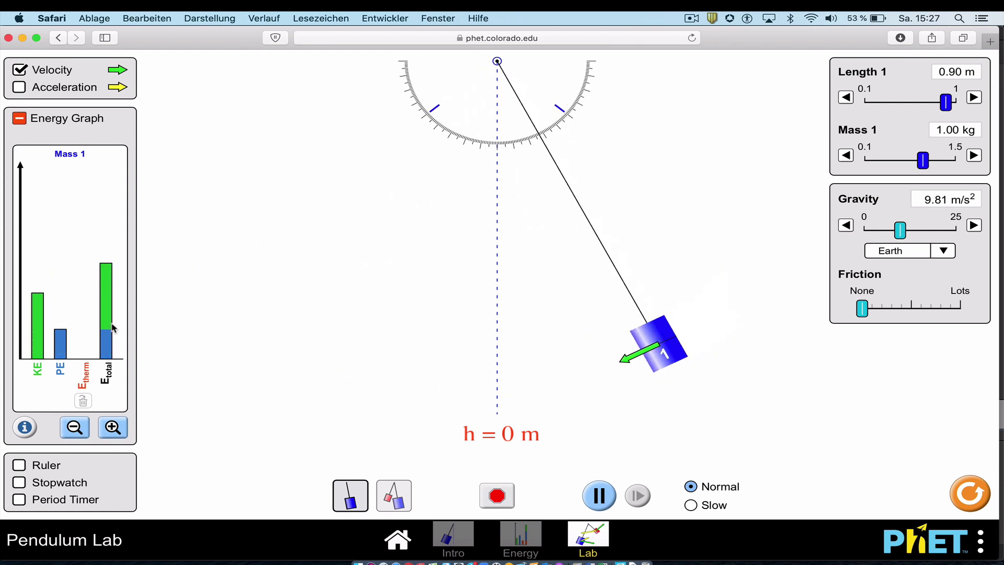
{"action": "left_click", "coordinate": [691, 505]}
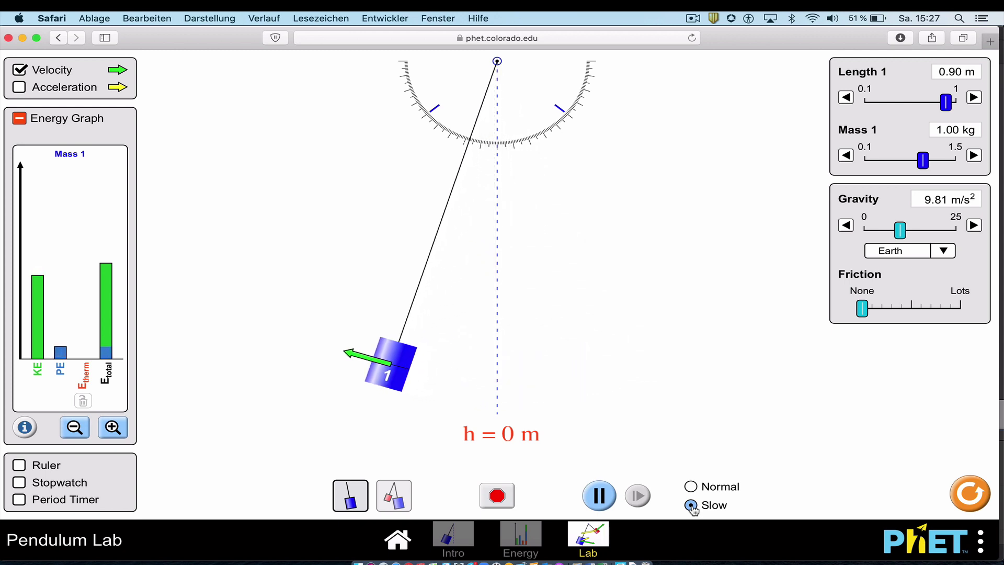
Freeze at the left extreme for the max height, PE = mgh, KE = 0 J, v = 0 m/s labels, then play and pause near the bottom.
{"action": "left_click", "coordinate": [599, 494]}
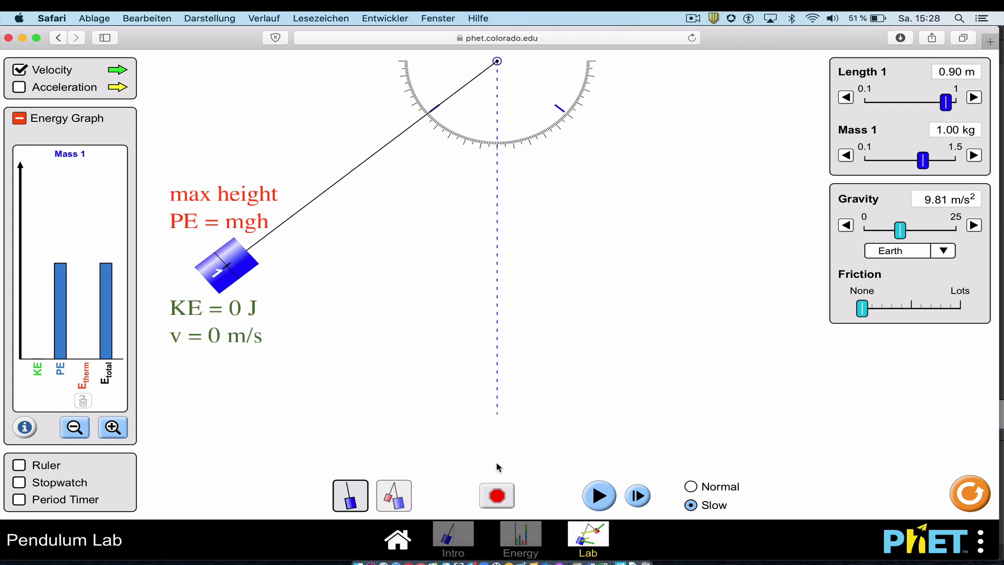
{"action": "left_click", "coordinate": [599, 497]}
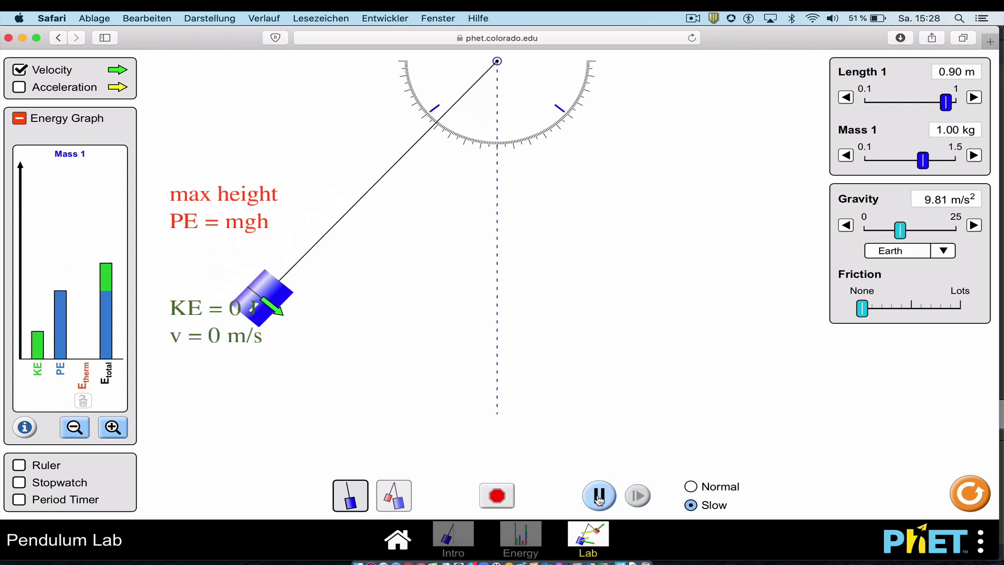
{"action": "left_click", "coordinate": [600, 498]}
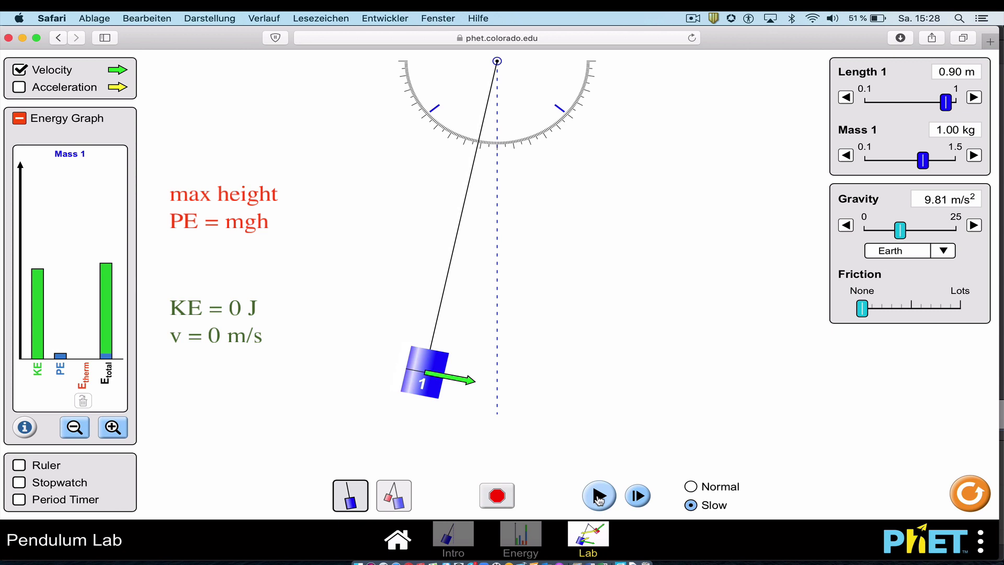
Step the bob to its lowest point for the KE = 1/2mv2 and PE = 0 J labels, then resume swinging.
{"action": "left_click", "coordinate": [638, 496]}
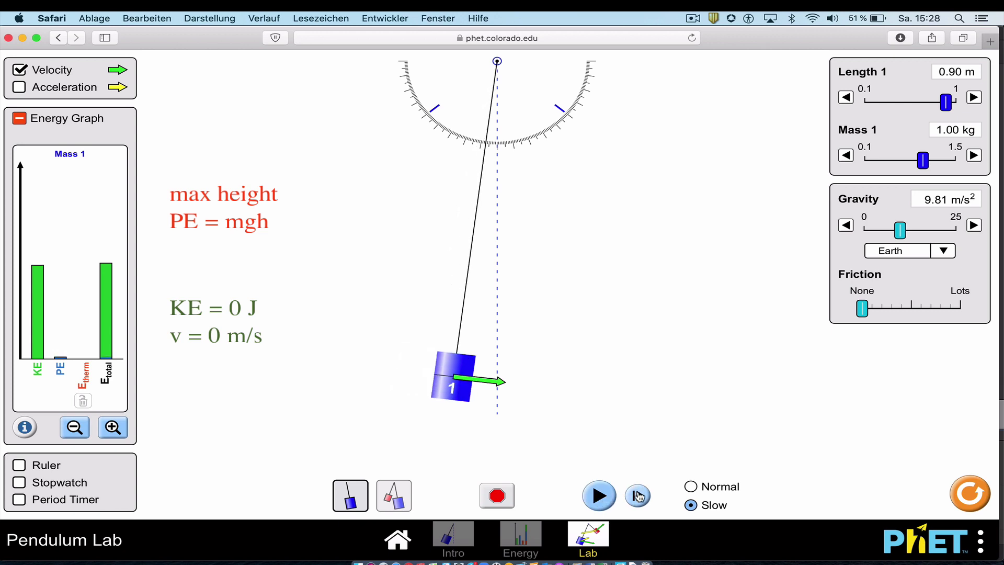
{"action": "left_click", "coordinate": [638, 496]}
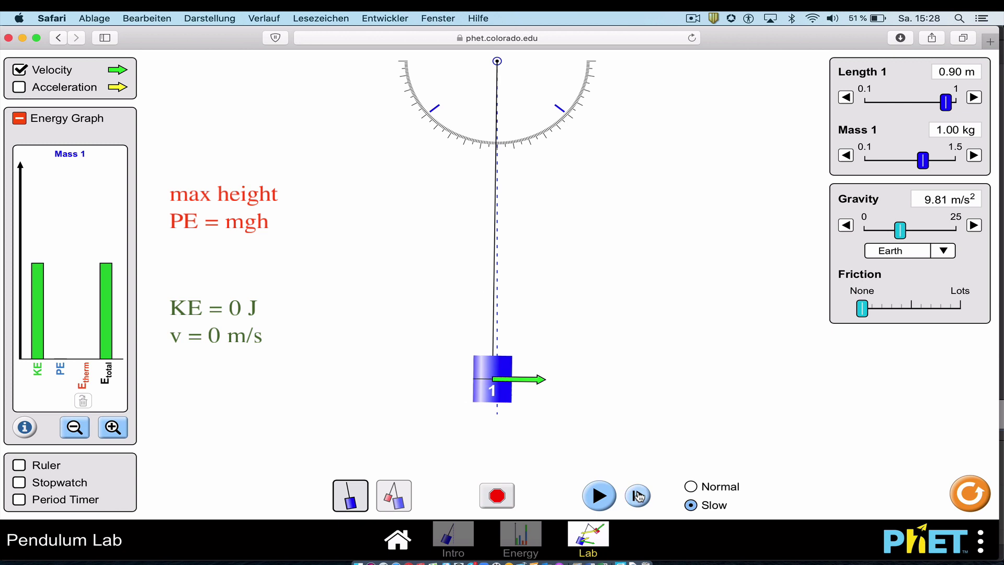
{"action": "left_click", "coordinate": [639, 496]}
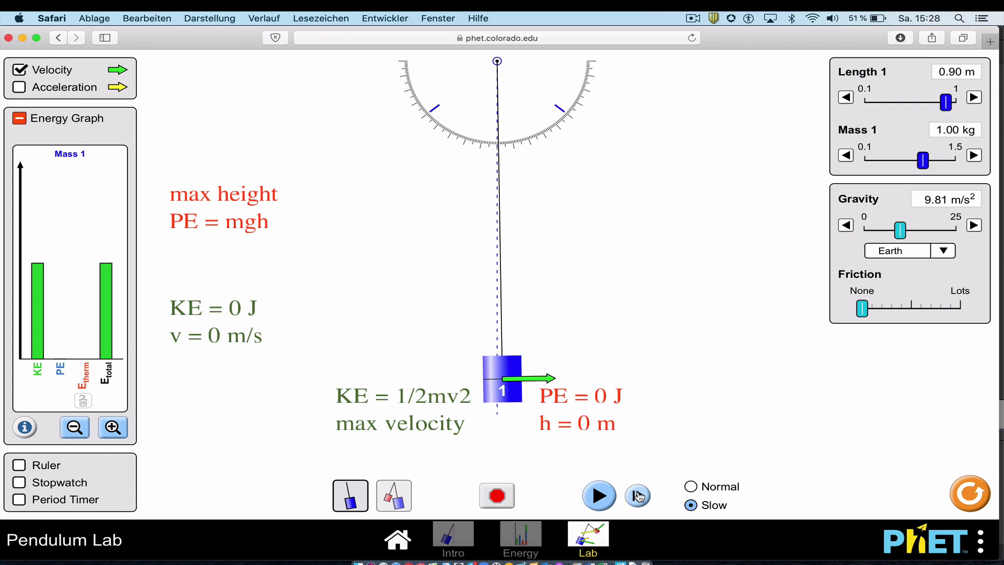
{"action": "left_click", "coordinate": [599, 496]}
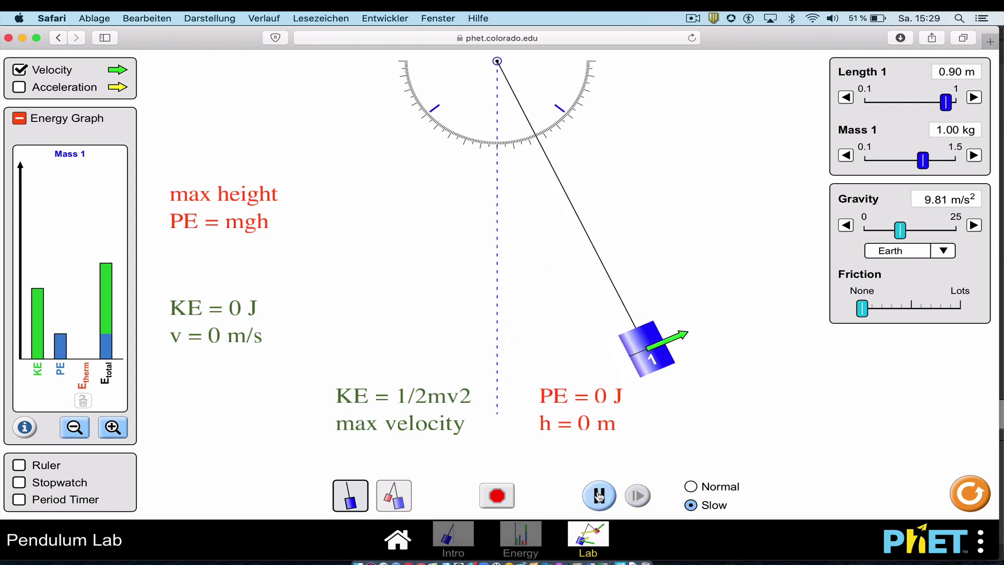
Pause the pendulum and step it up toward the right side.
{"action": "left_click", "coordinate": [600, 495]}
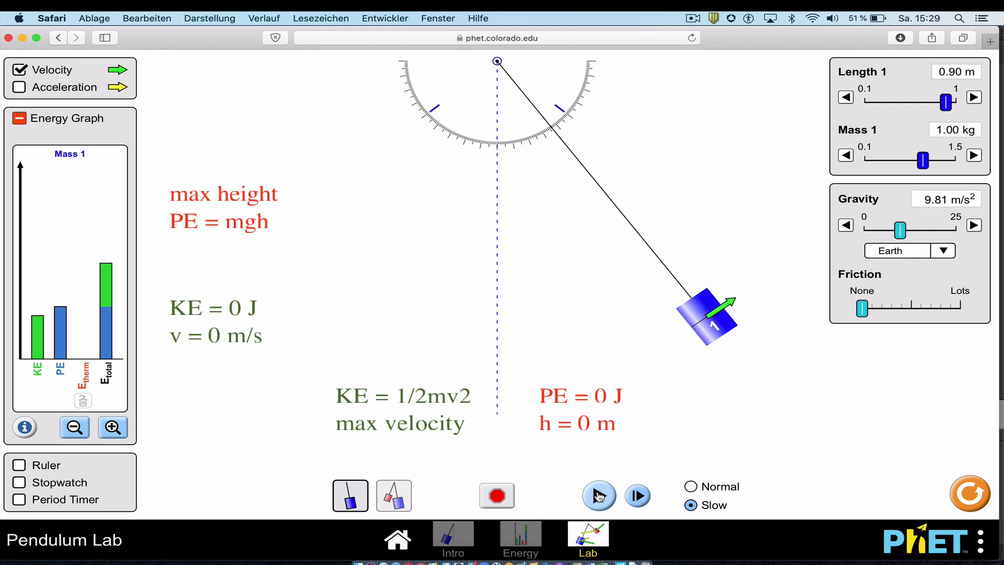
{"action": "left_click", "coordinate": [645, 497]}
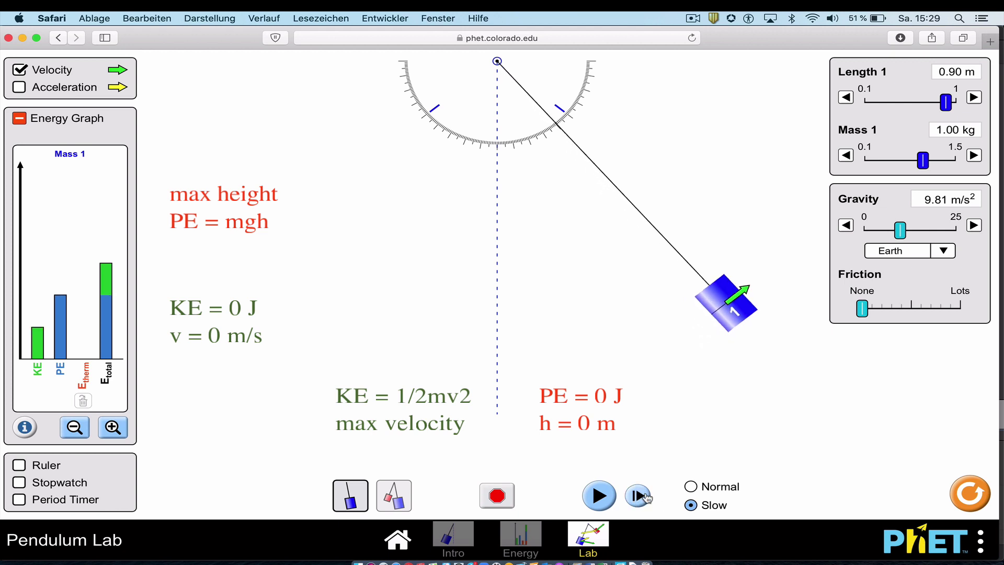
{"action": "left_click", "coordinate": [645, 497]}
{"action": "left_click", "coordinate": [645, 497]}
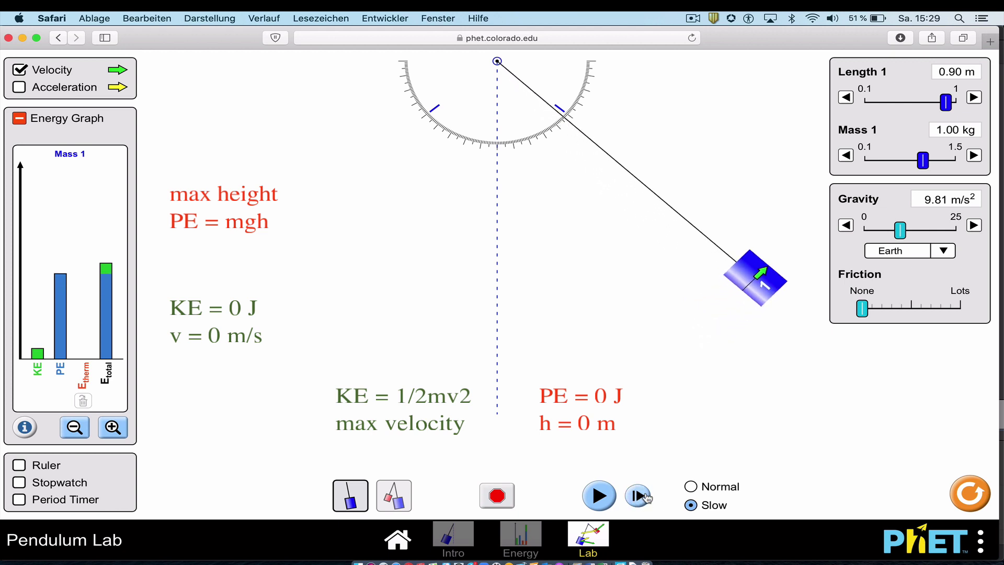
{"action": "left_click", "coordinate": [647, 498]}
{"action": "left_click", "coordinate": [646, 497]}
{"action": "left_click", "coordinate": [647, 497]}
{"action": "left_click", "coordinate": [646, 497]}
{"action": "left_click", "coordinate": [646, 498]}
{"action": "left_click", "coordinate": [647, 497]}
{"action": "left_click", "coordinate": [646, 497]}
Step to the right turning point for the PE = mgh and KE = 0 J labels, then resume swinging.
{"action": "left_click", "coordinate": [646, 497]}
{"action": "left_click", "coordinate": [646, 498]}
{"action": "left_click", "coordinate": [646, 497]}
{"action": "left_click", "coordinate": [646, 498]}
{"action": "left_click", "coordinate": [646, 497]}
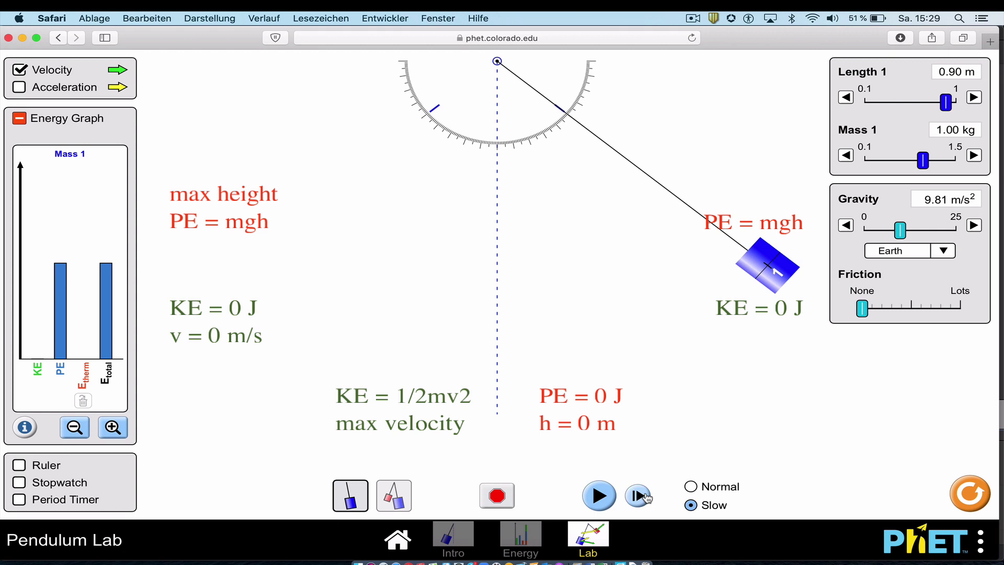
{"action": "left_click", "coordinate": [601, 497]}
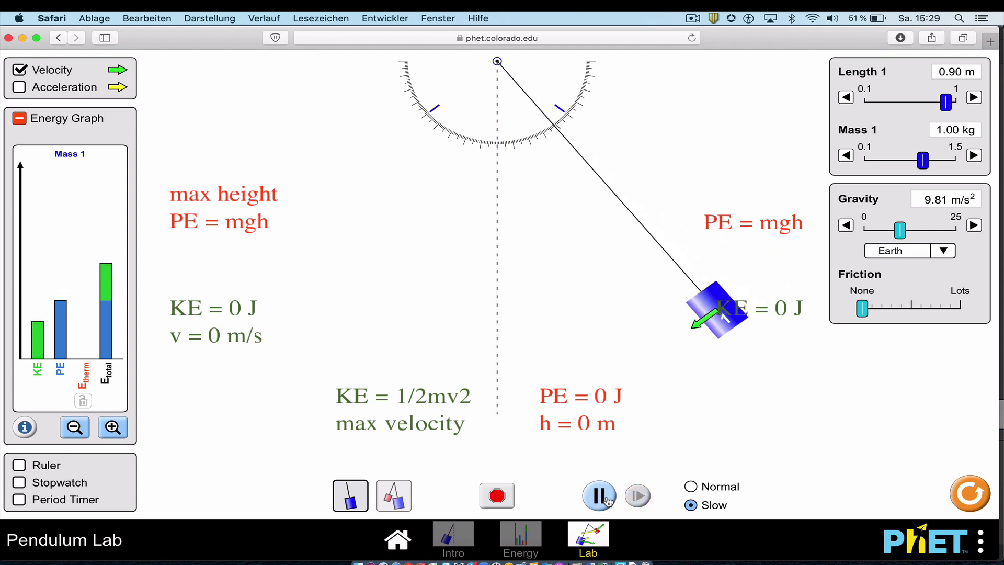